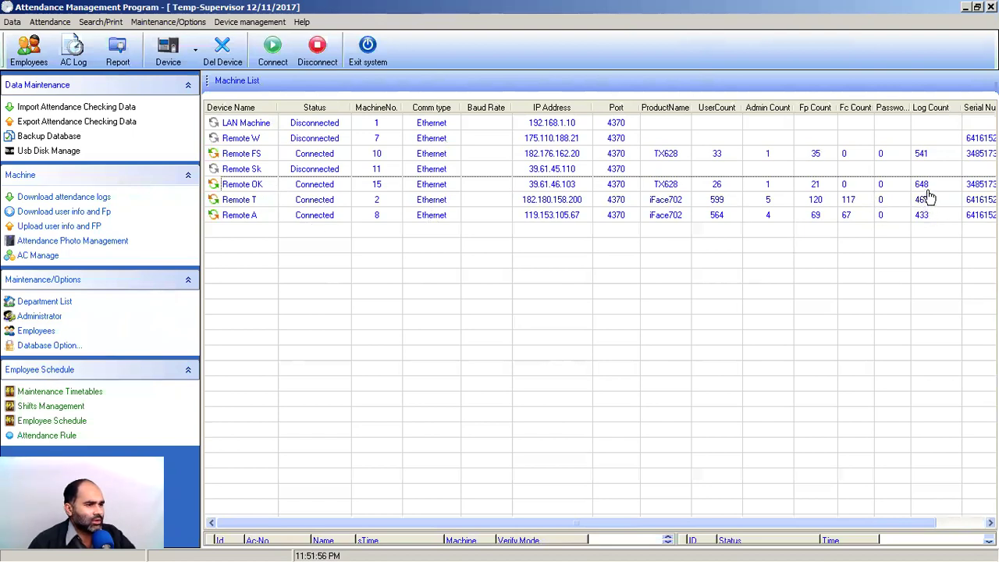
# Select the Remote OK device in the Machine List
pyautogui.click(264, 187)
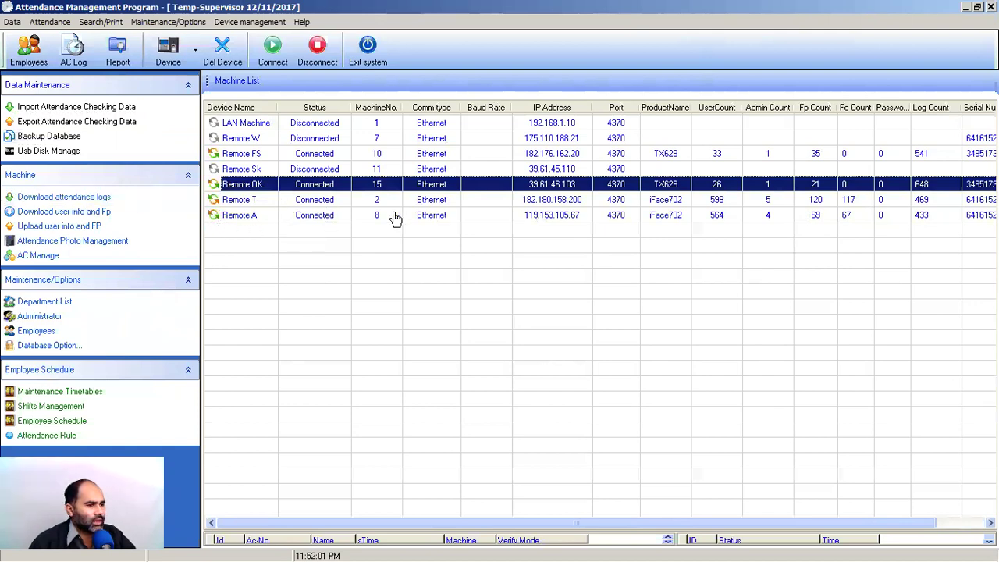
# Bring up Remote OK's actions menu, dismiss it, and reselect the Remote OK device
pyautogui.rightClick(271, 190)
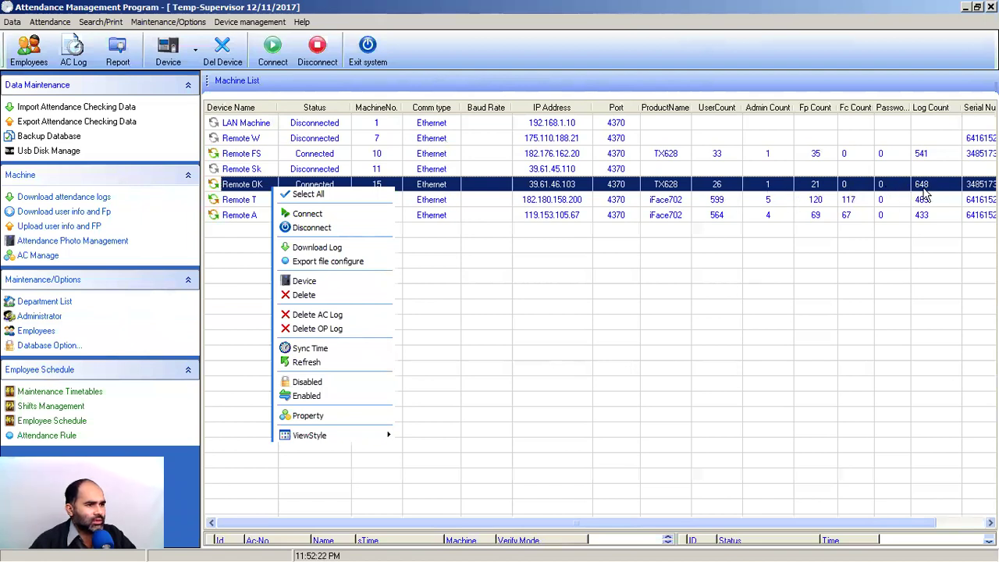
pyautogui.click(468, 251)
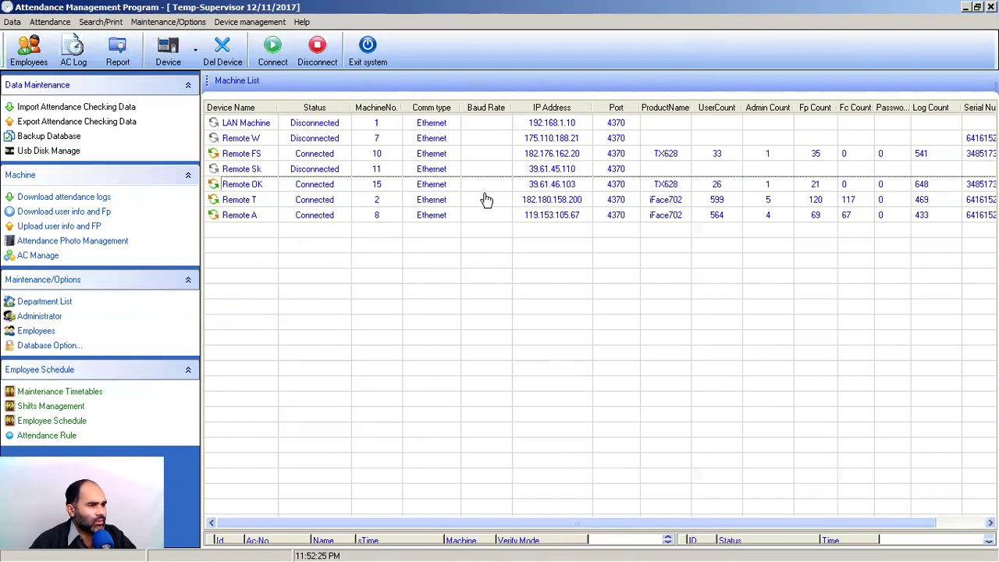
pyautogui.click(264, 187)
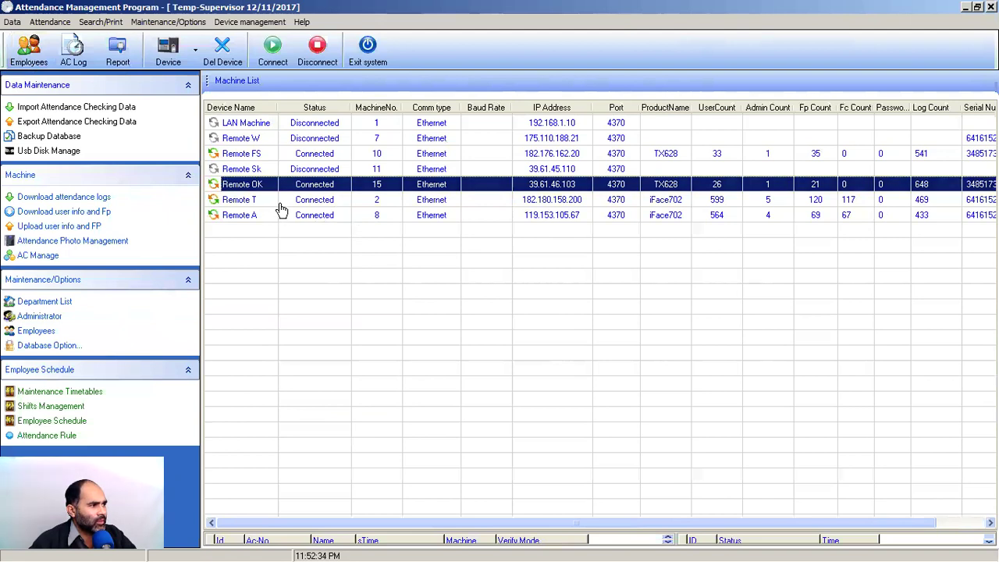
pyautogui.click(119, 125)
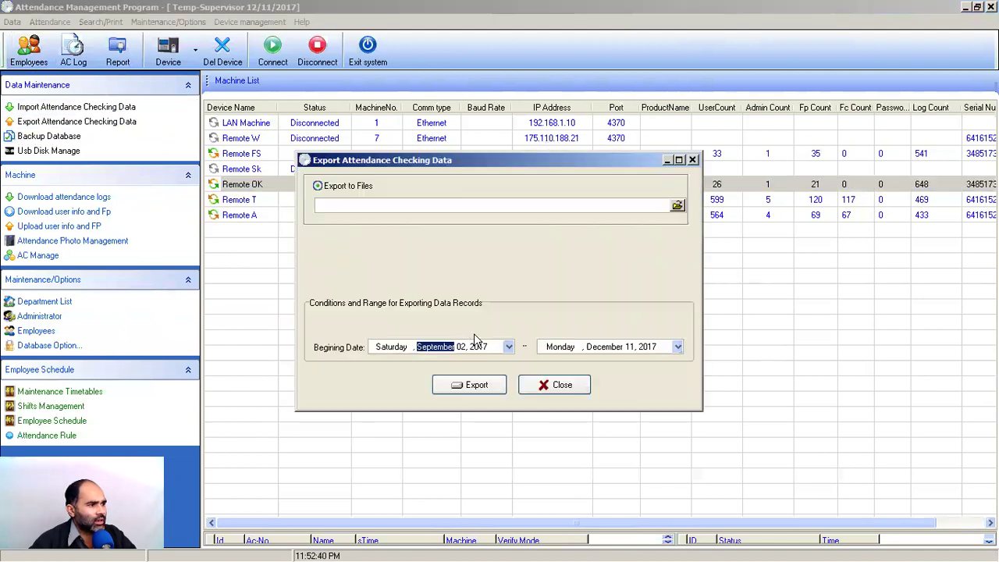
pyautogui.click(676, 205)
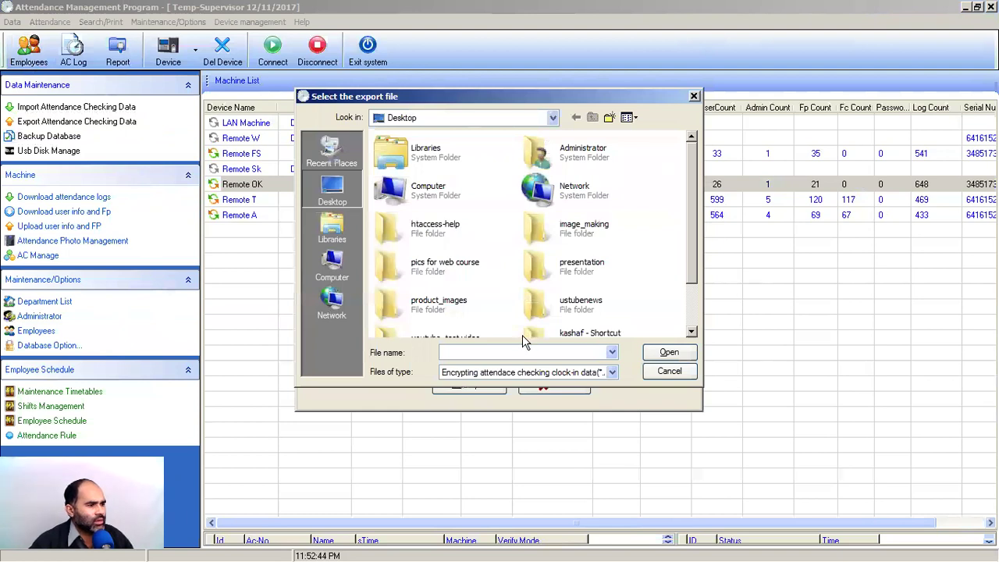
pyautogui.click(488, 352)
pyautogui.write('ddfd')
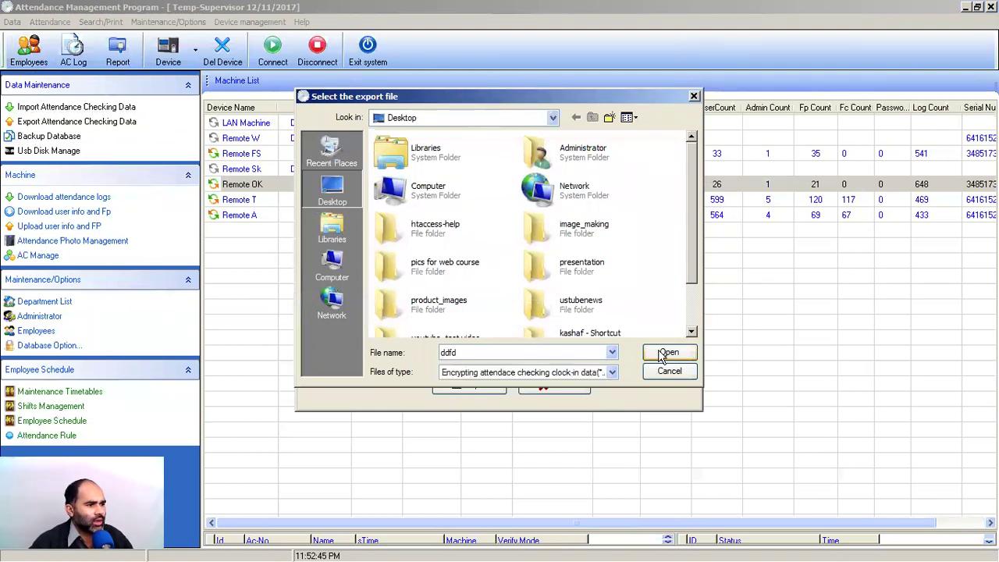
pyautogui.click(667, 370)
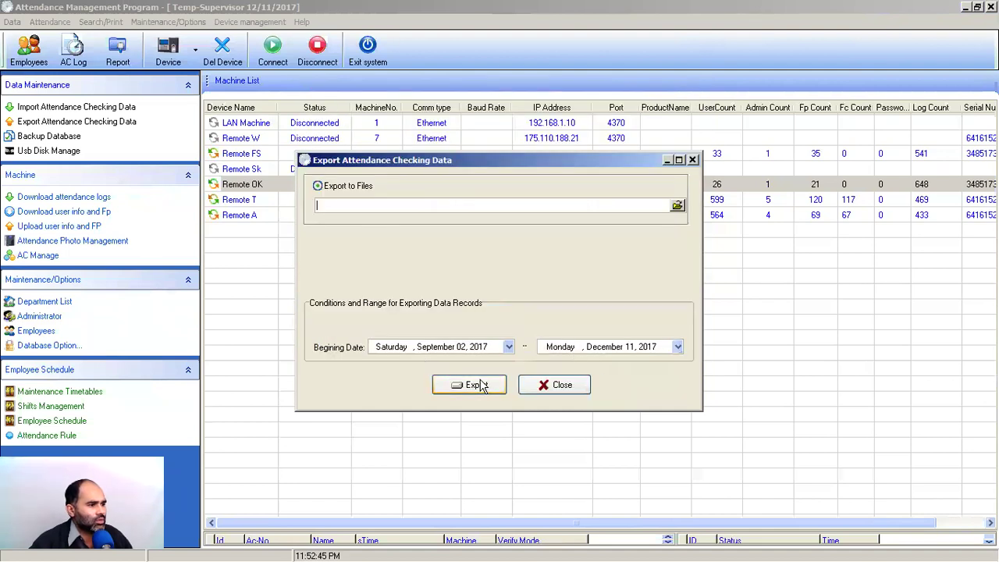
pyautogui.click(562, 386)
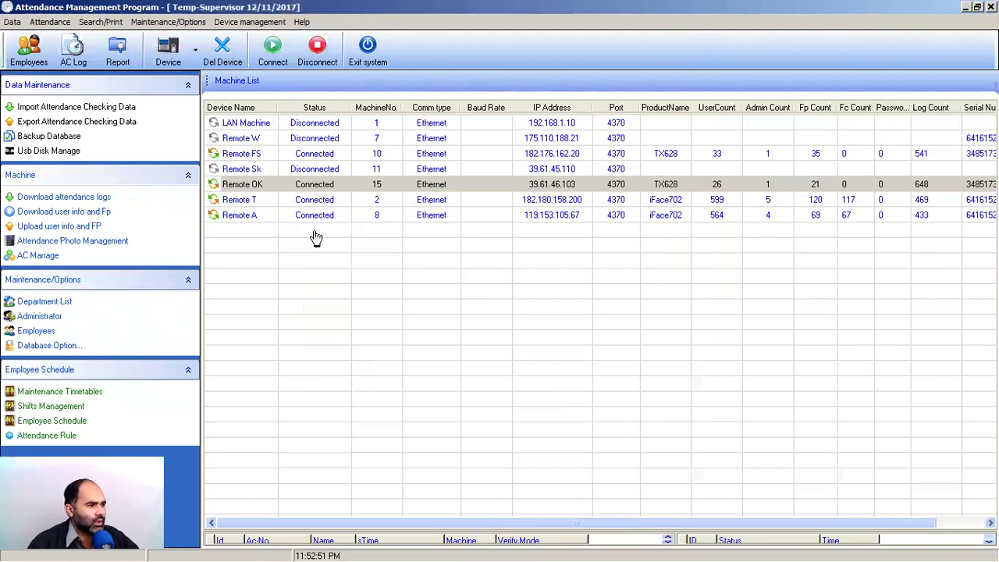
pyautogui.click(325, 258)
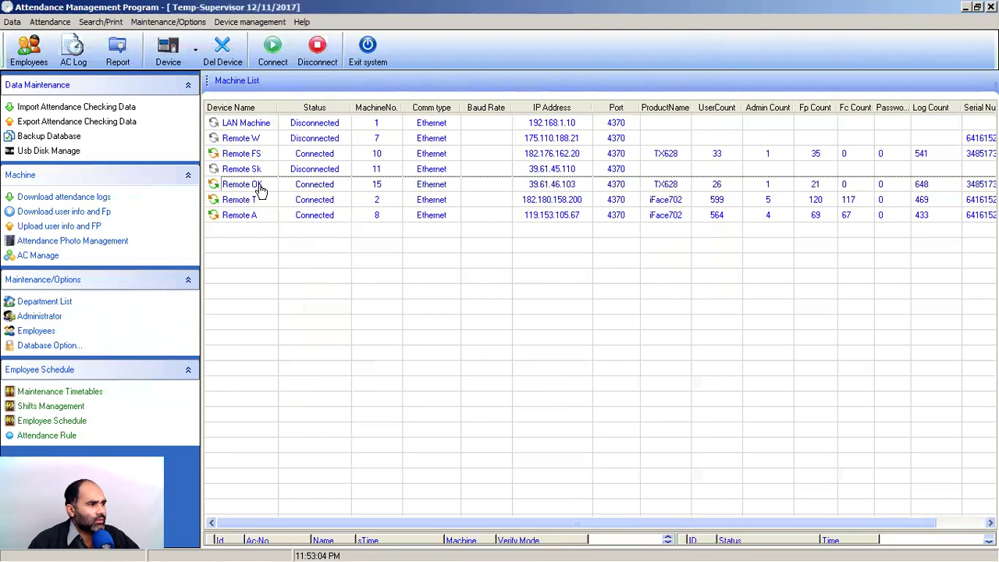
pyautogui.rightClick(260, 203)
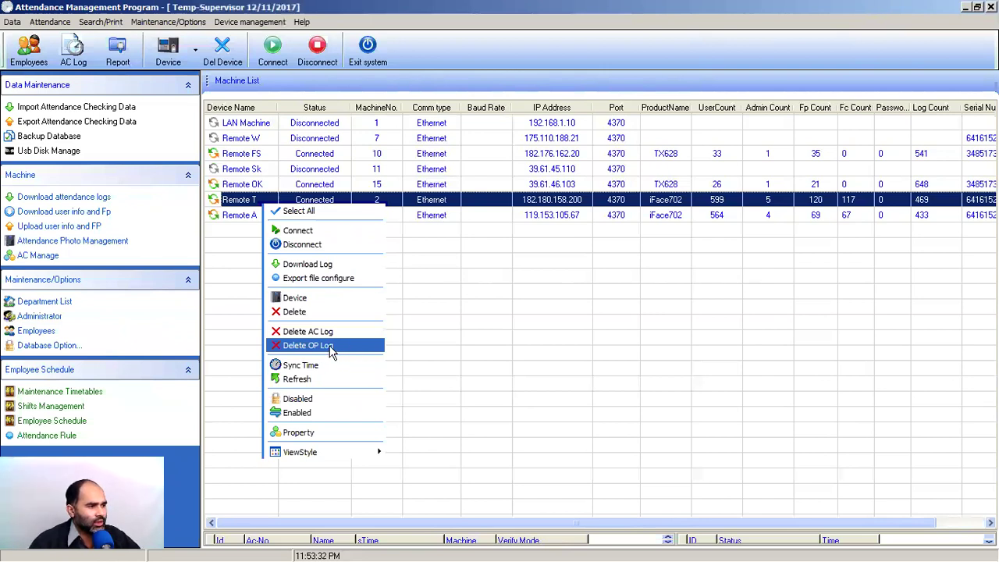
pyautogui.click(442, 326)
pyautogui.click(437, 321)
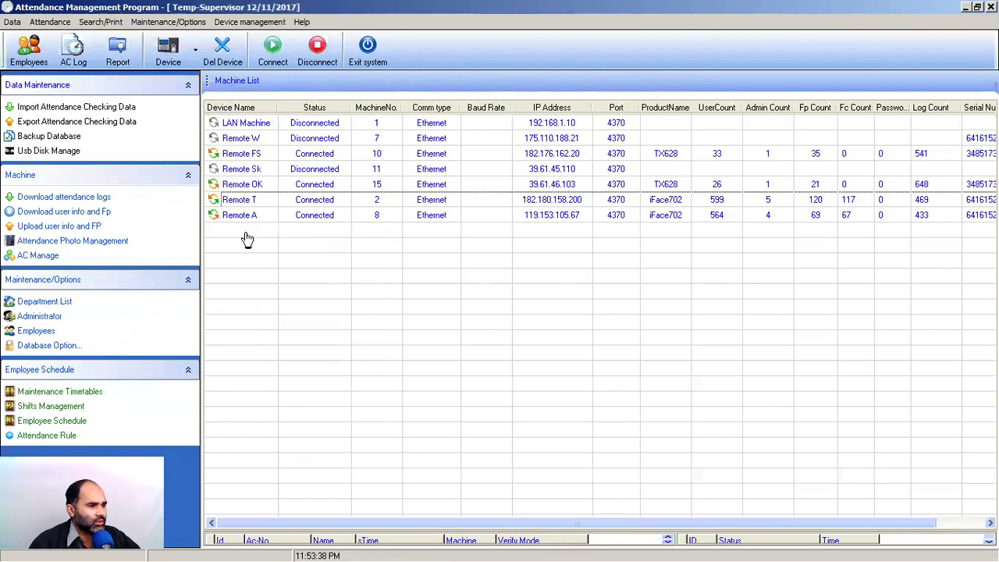
# Open the System operate log from Search/Print and move its window to the left
pyautogui.click(107, 23)
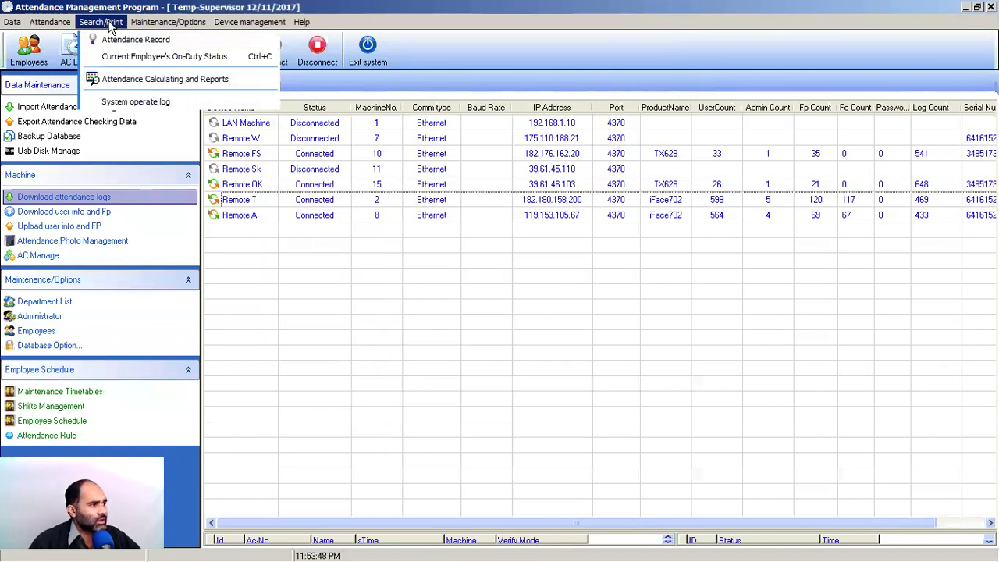
pyautogui.click(152, 102)
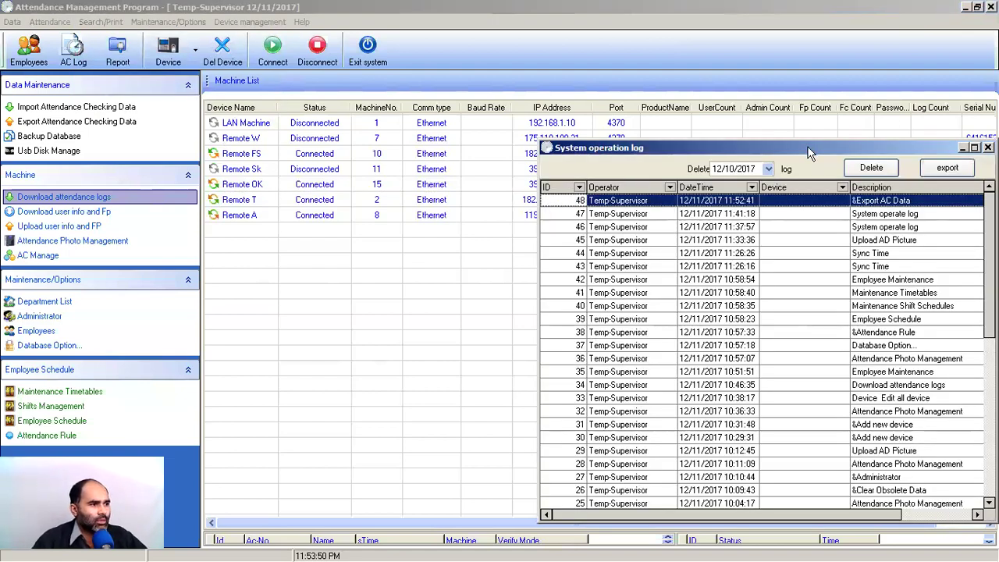
pyautogui.moveTo(809, 153); pyautogui.dragTo(544, 119)
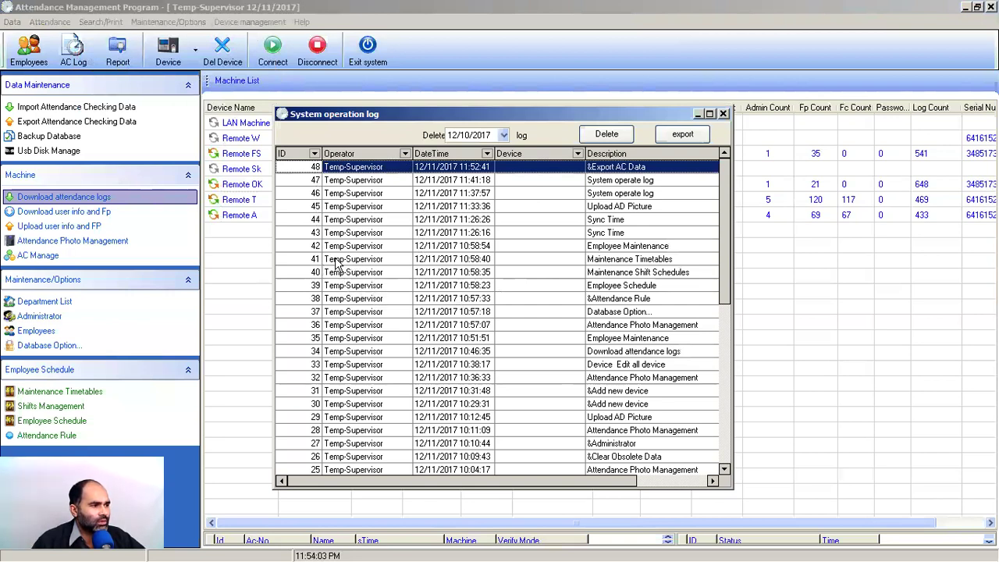
pyautogui.click(405, 154)
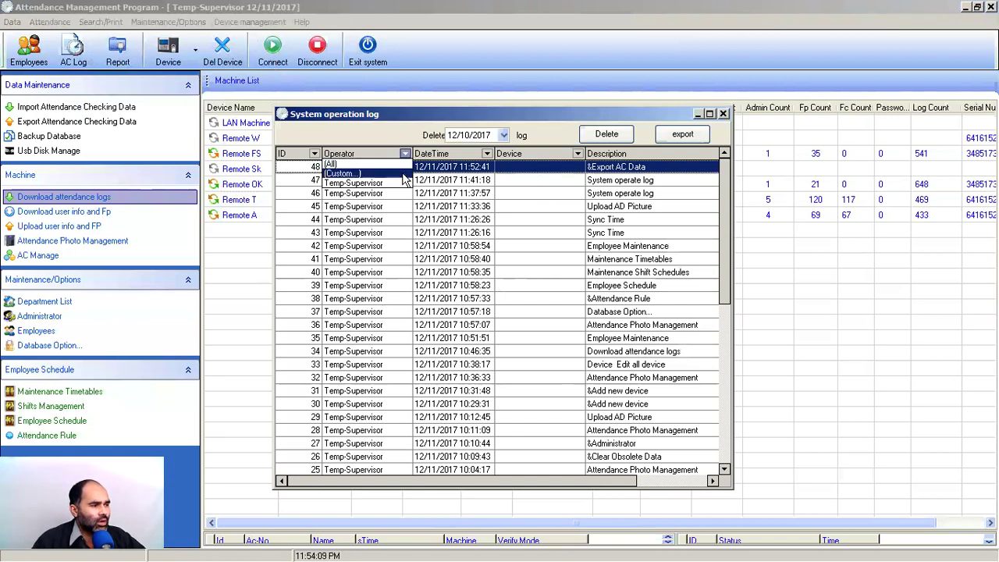
pyautogui.click(404, 207)
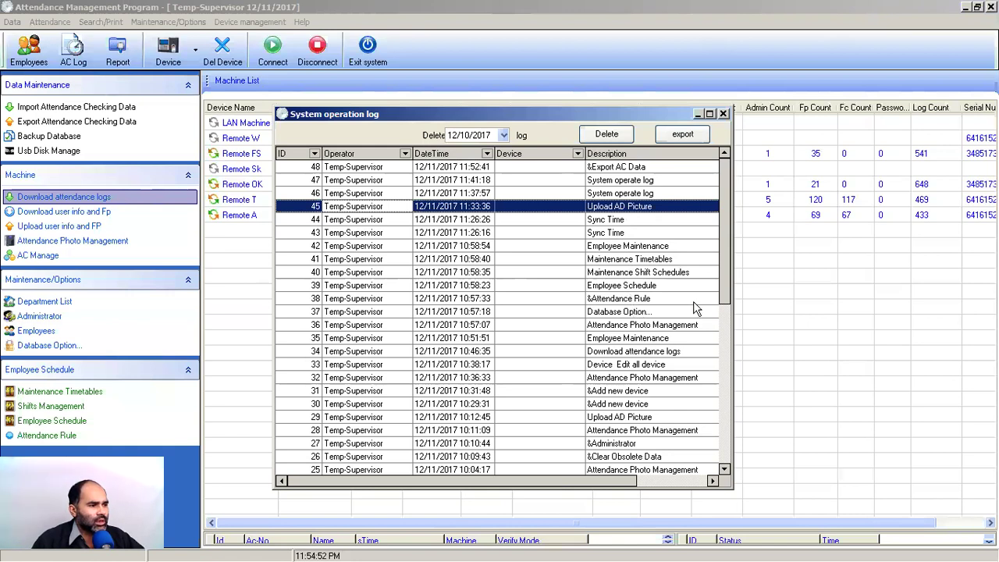
pyautogui.moveTo(722, 290)
pyautogui.mouseDown()
pyautogui.moveTo(737, 344)
pyautogui.moveTo(815, 429)
pyautogui.moveTo(755, 462)
pyautogui.moveTo(735, 417)
pyautogui.moveTo(725, 275)
pyautogui.mouseUp()
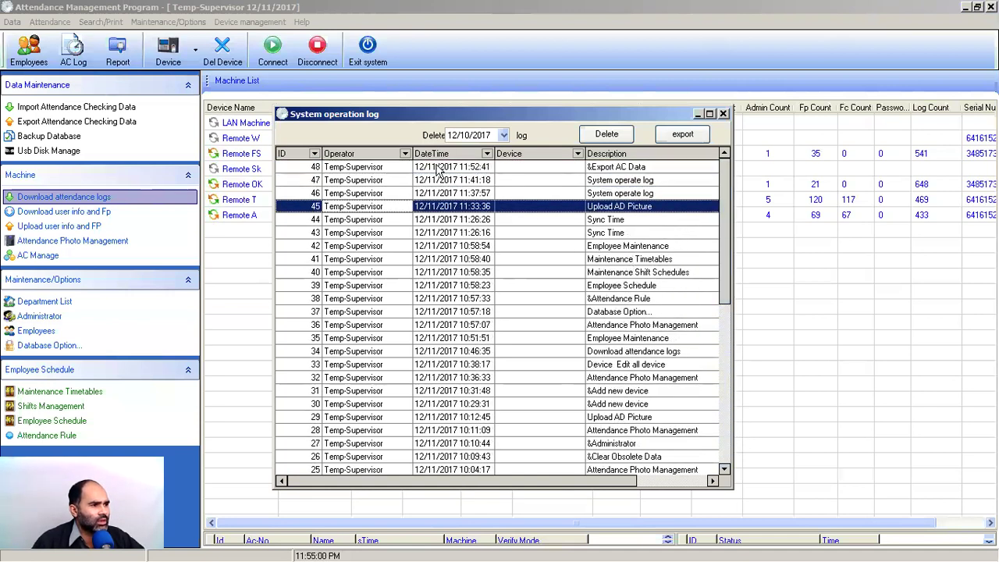
# Change the log's delete date from 12/10/2017 to 12/1/2017 and scroll through the entries
pyautogui.click(503, 136)
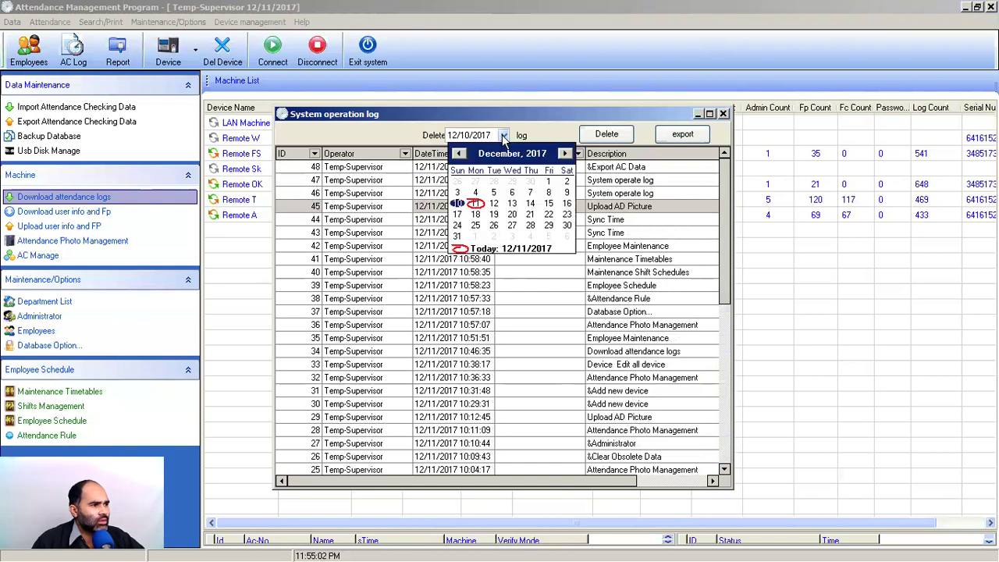
pyautogui.click(549, 181)
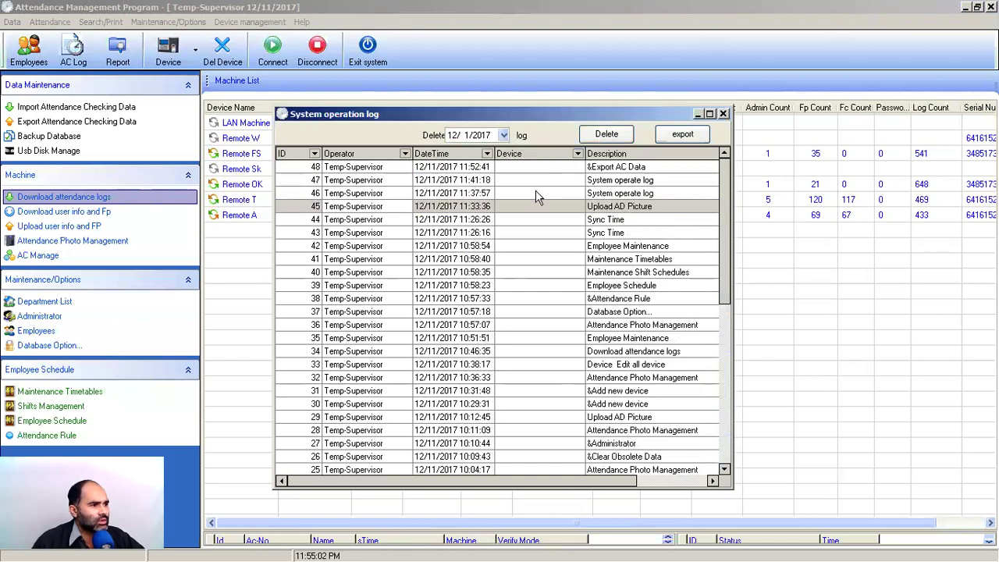
pyautogui.moveTo(726, 230); pyautogui.dragTo(751, 396)
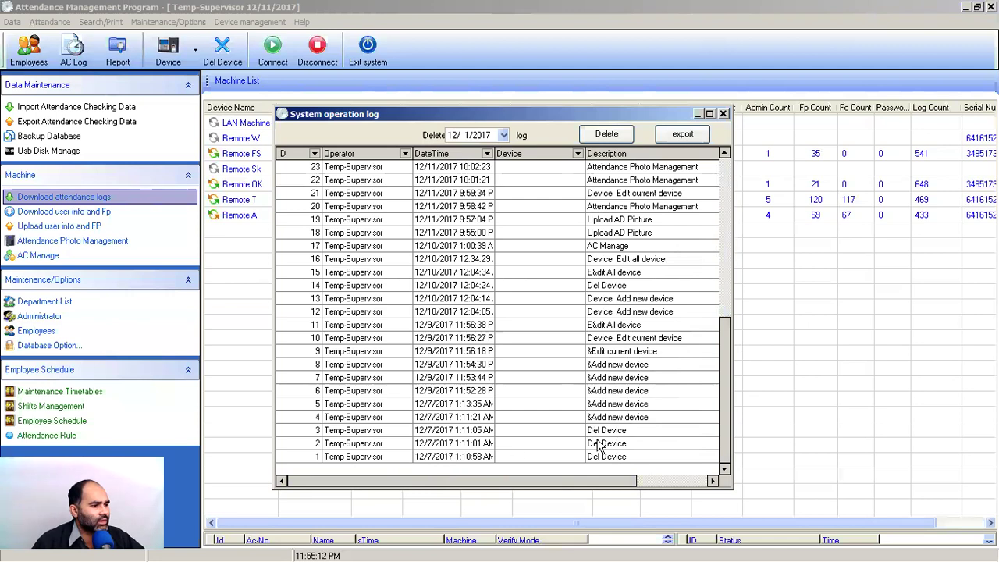
pyautogui.moveTo(728, 389); pyautogui.dragTo(709, 219)
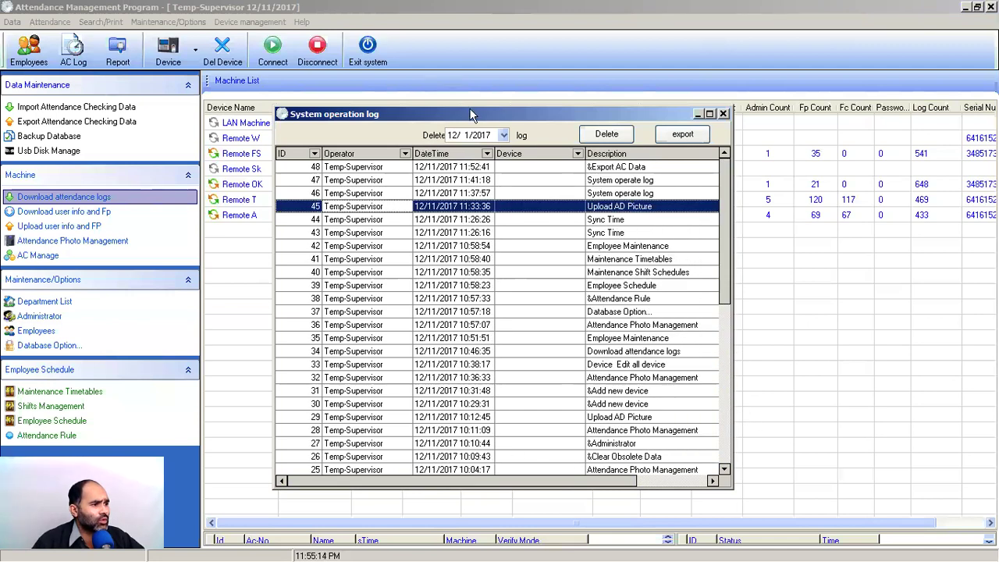
pyautogui.click(506, 137)
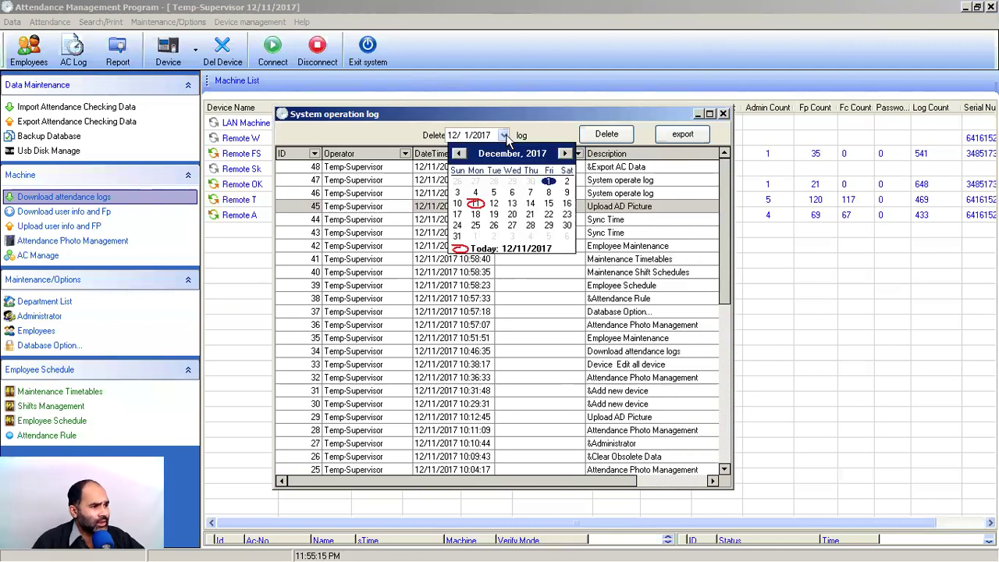
pyautogui.click(459, 154)
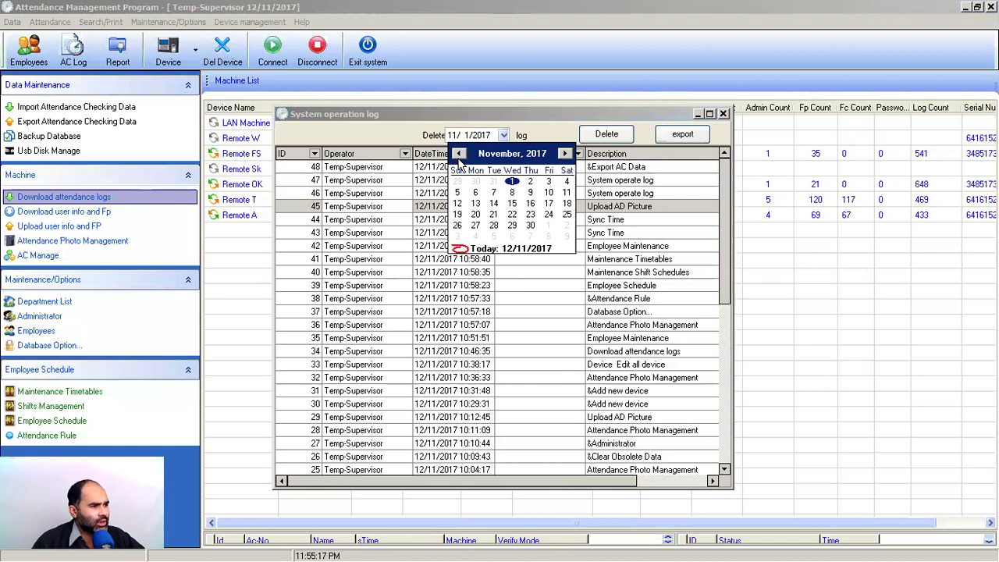
pyautogui.click(564, 154)
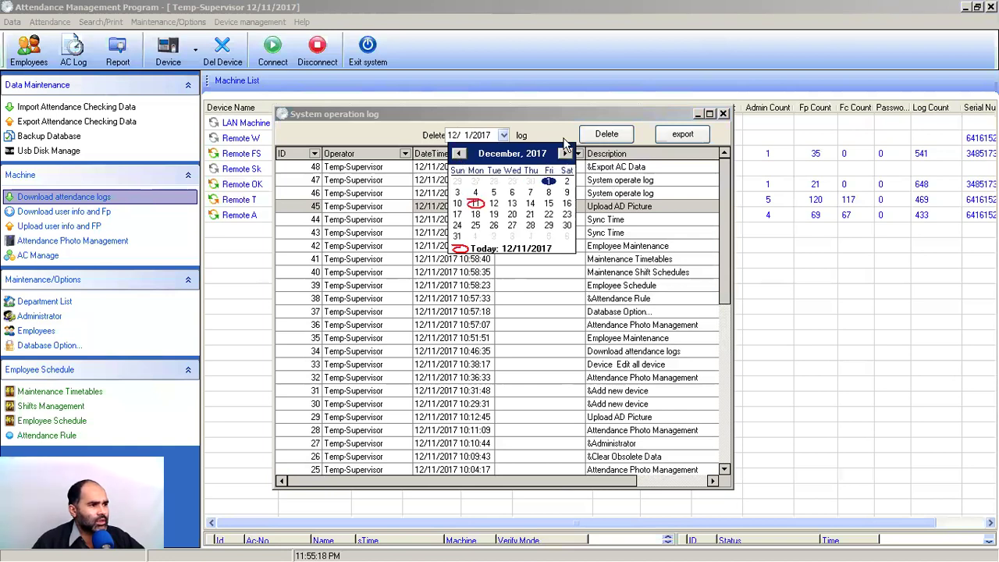
pyautogui.click(555, 130)
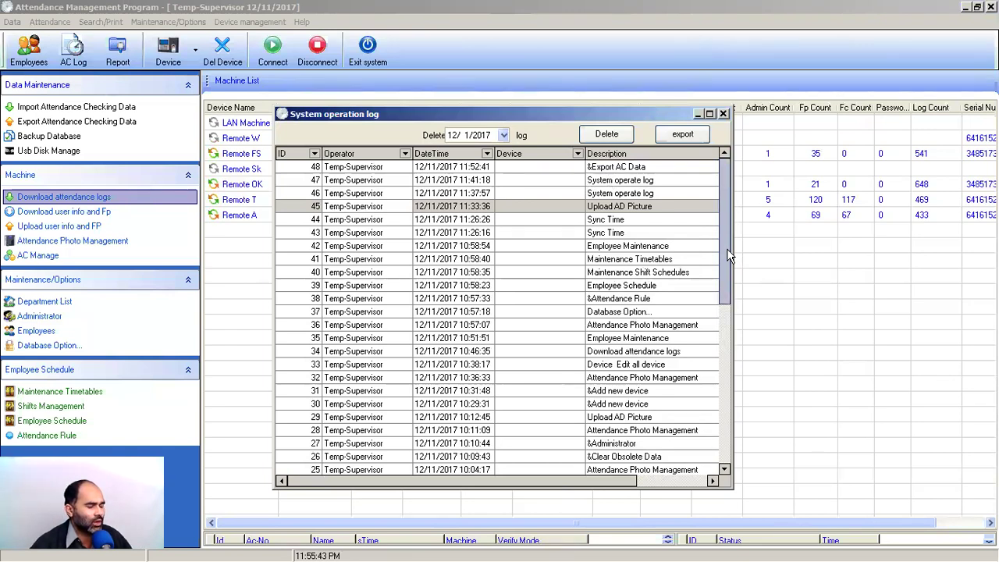
pyautogui.scroll(-2, 726, 248)
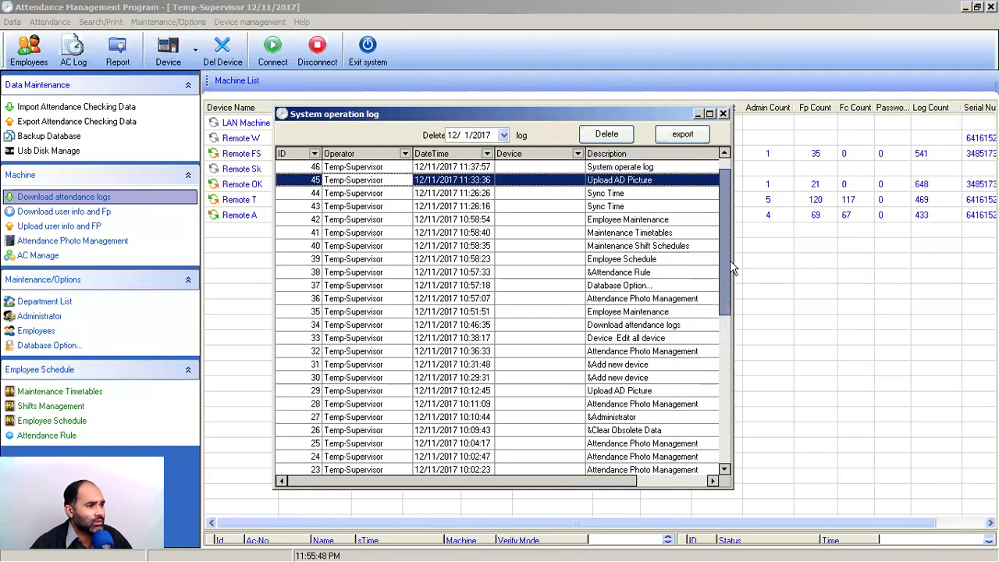
pyautogui.moveTo(733, 287); pyautogui.dragTo(747, 385)
pyautogui.scroll(7, 742, 286)
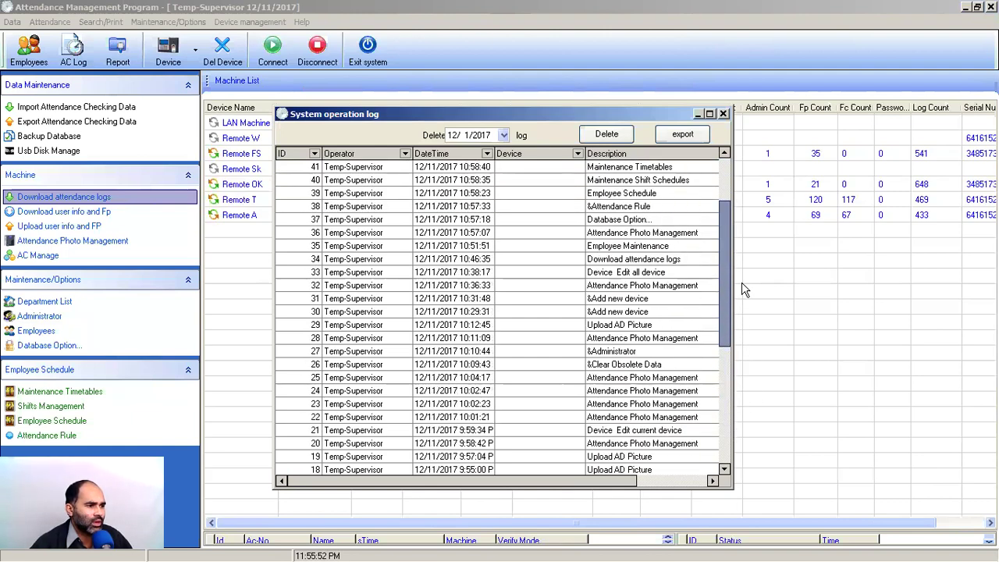
pyautogui.click(711, 205)
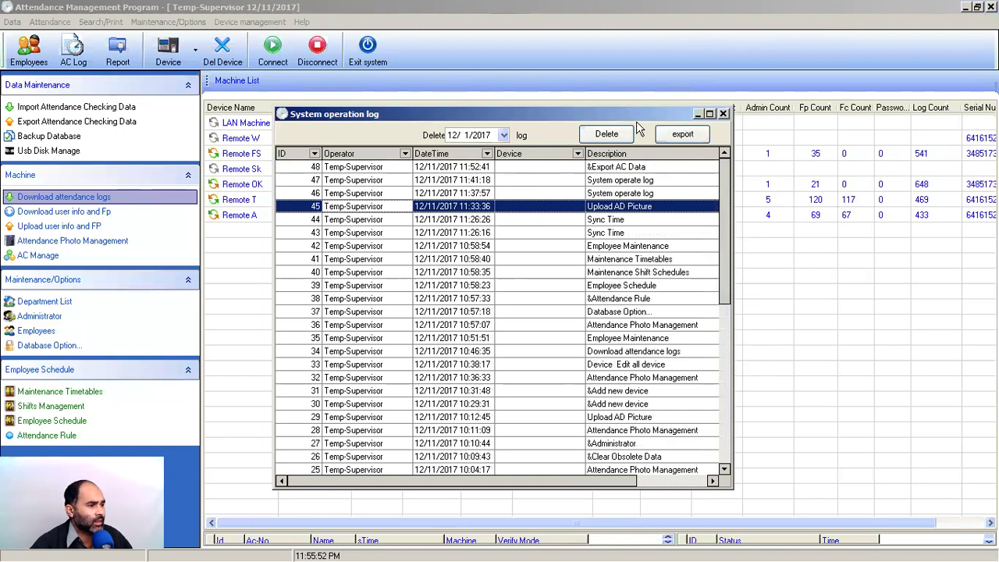
# Export the operation log's fields, naming the predefined item list 'Operation Logs'
pyautogui.click(680, 138)
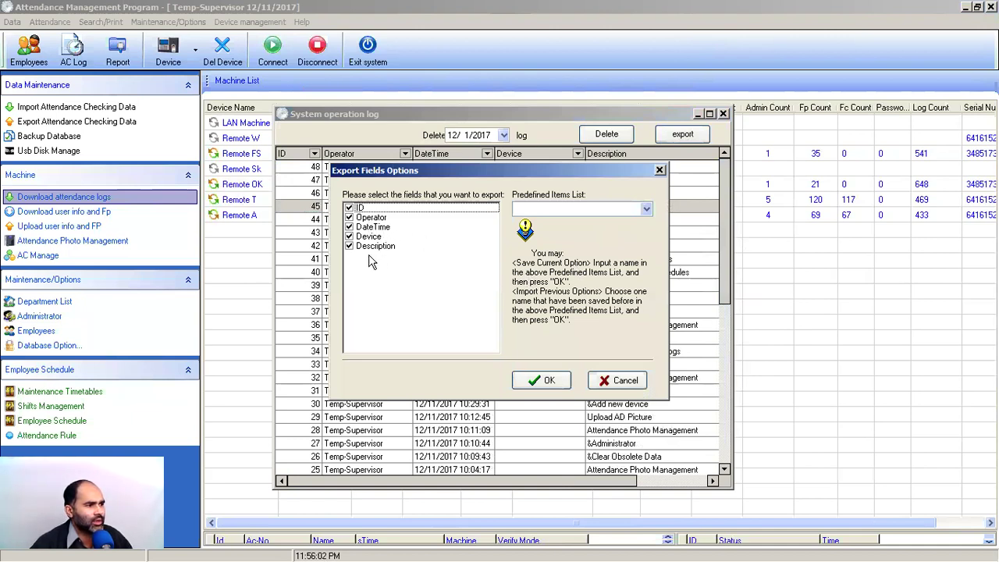
pyautogui.click(549, 207)
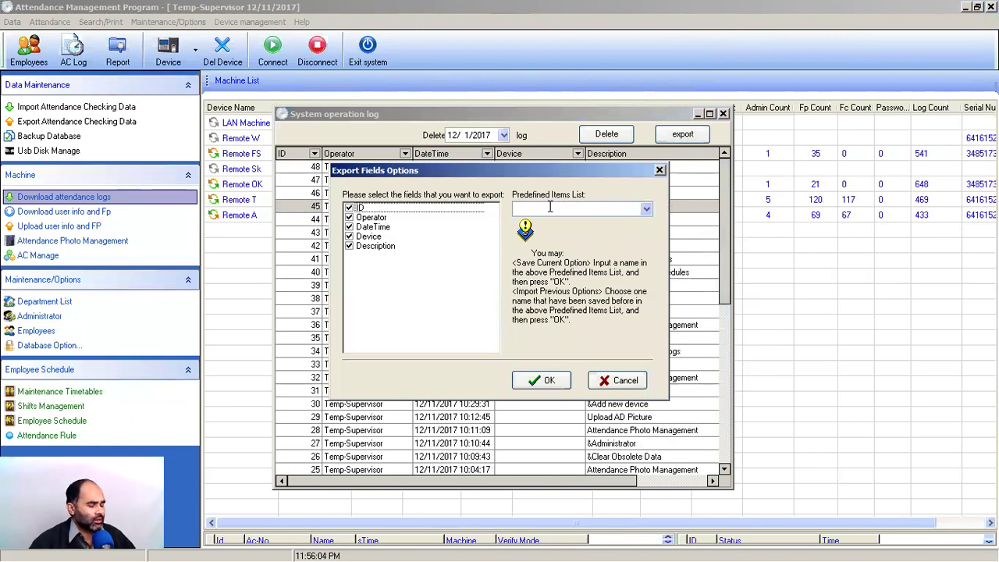
pyautogui.write('Oper')
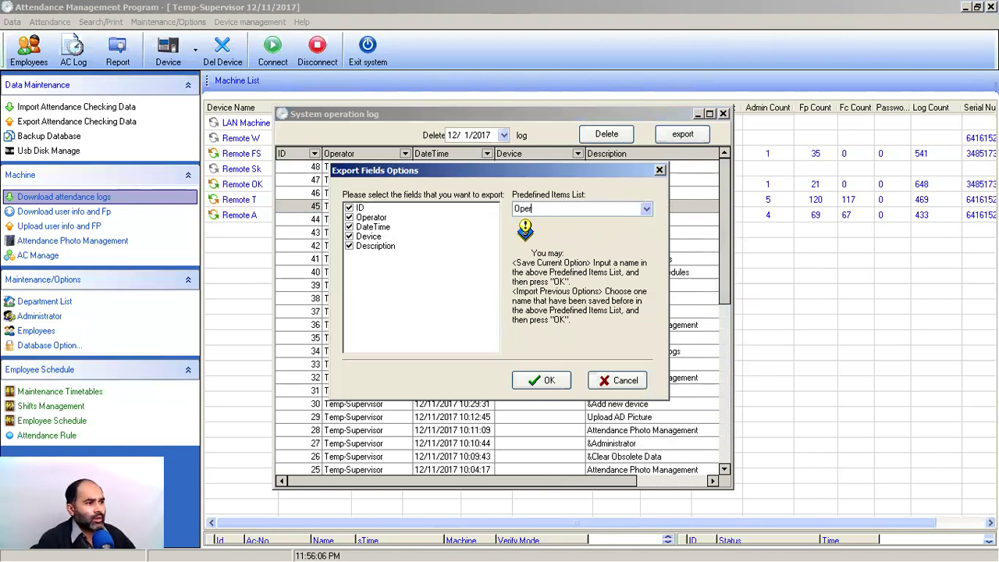
pyautogui.write('ation Logs')
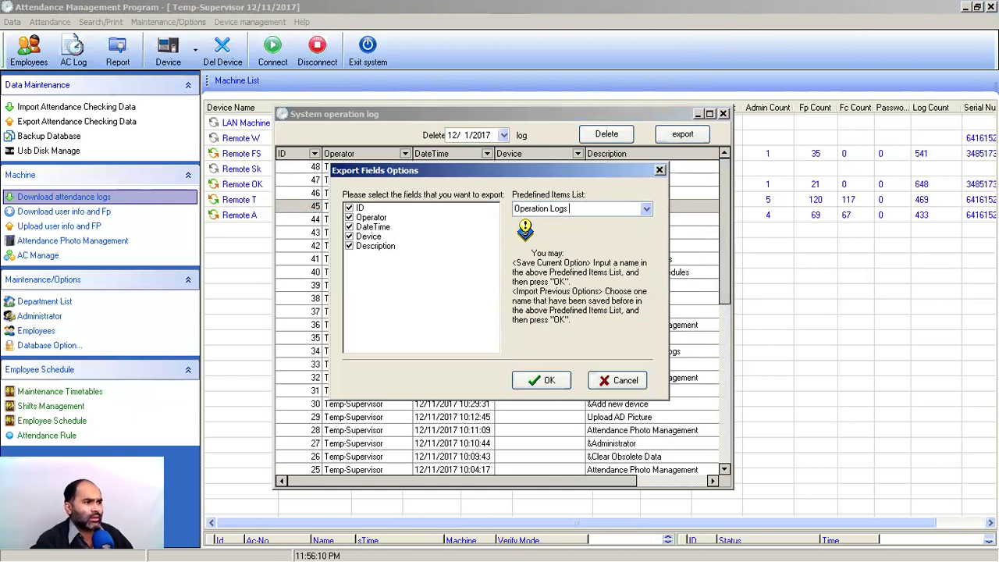
pyautogui.click(546, 380)
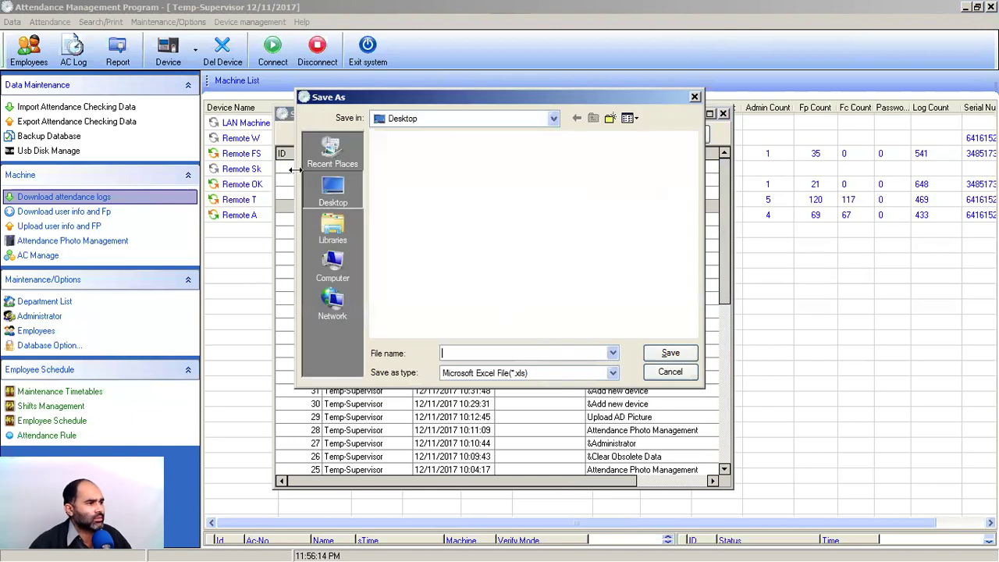
# Save the export as 'Operation Logs' on the Desktop and acknowledge the success message
pyautogui.click(346, 191)
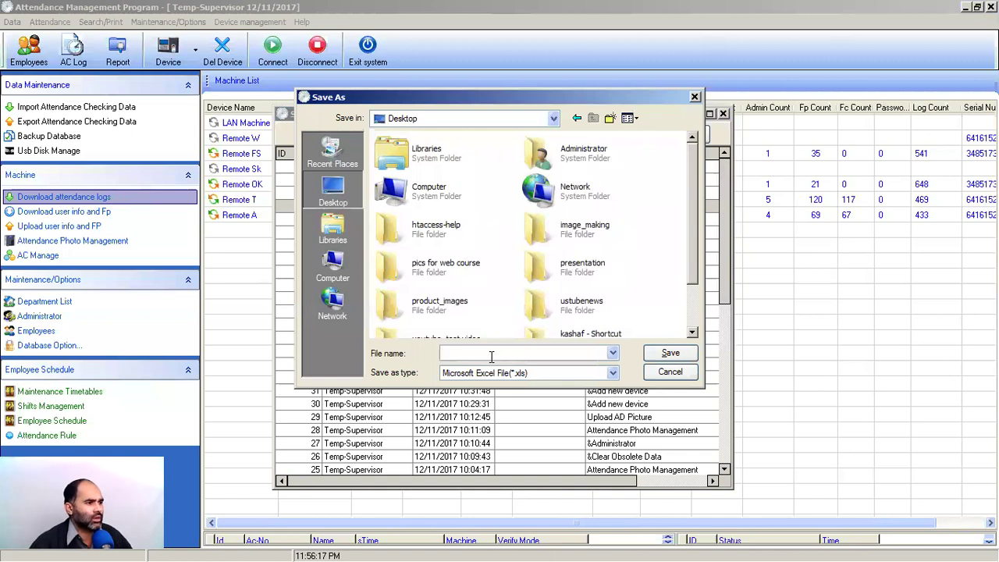
pyautogui.write('O')
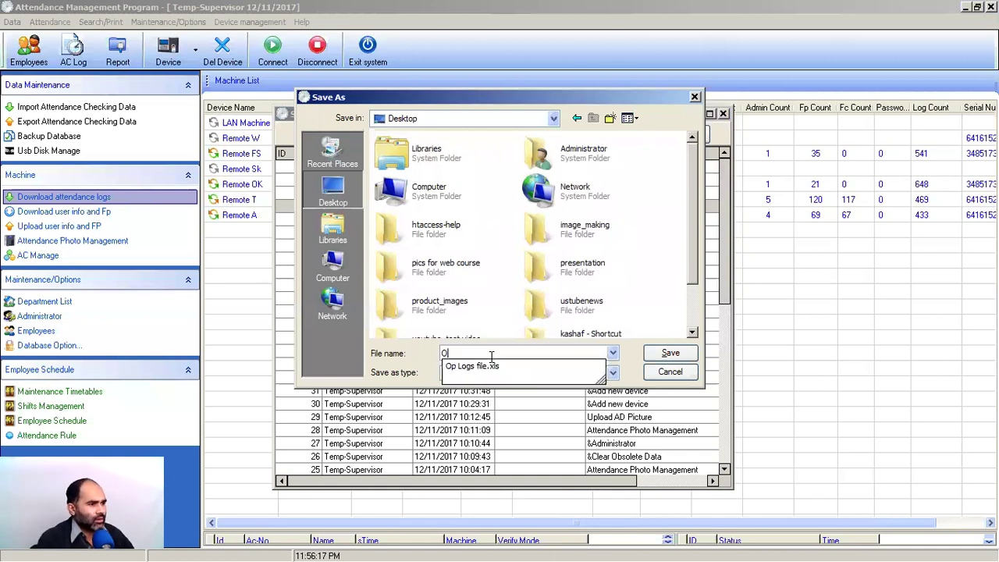
pyautogui.write('peration Log')
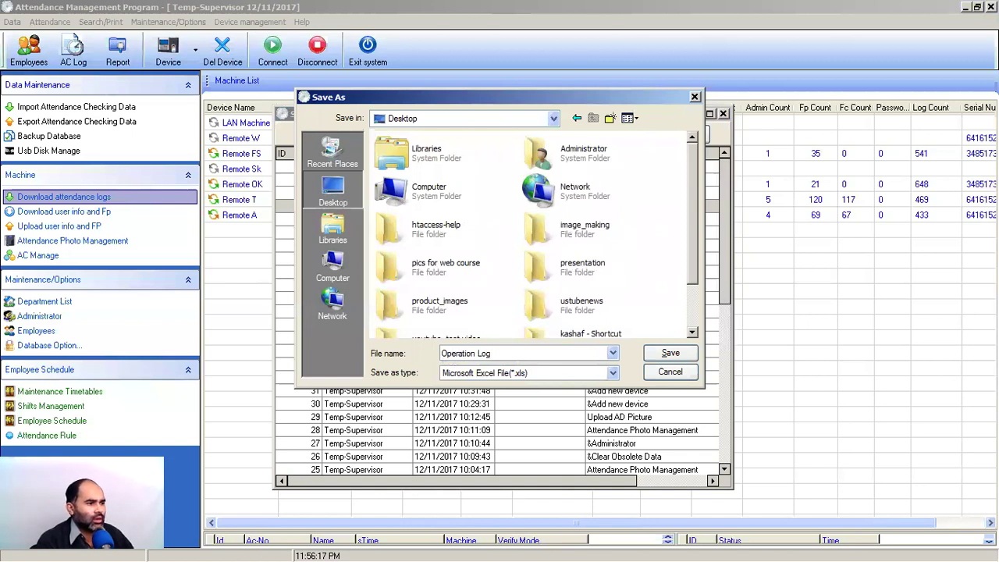
pyautogui.write('s')
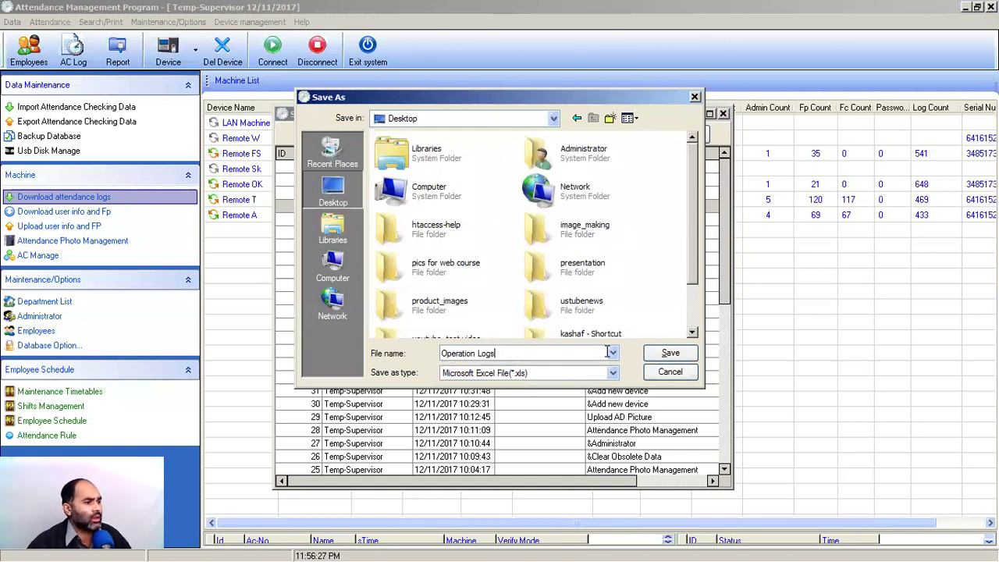
pyautogui.click(670, 355)
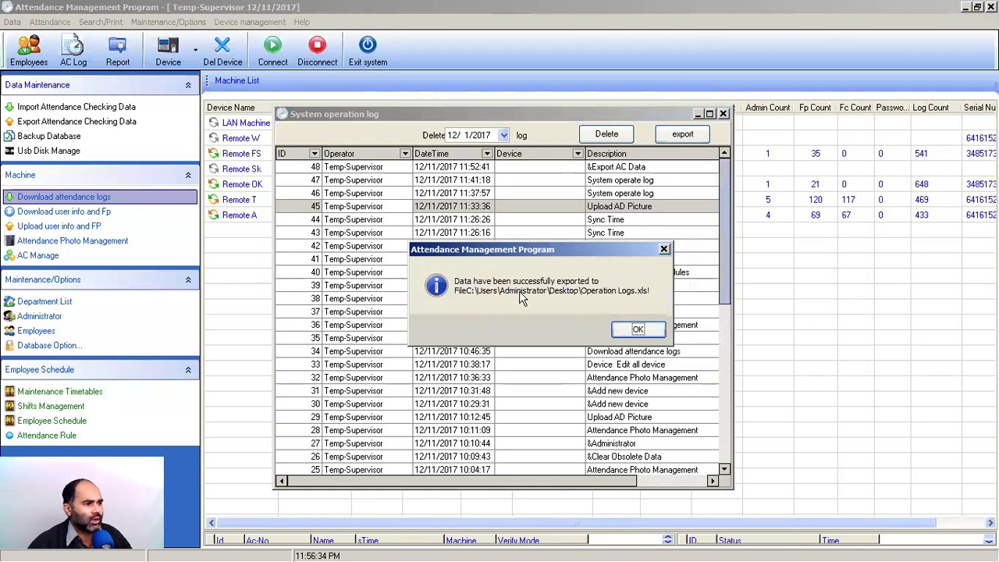
pyautogui.click(637, 330)
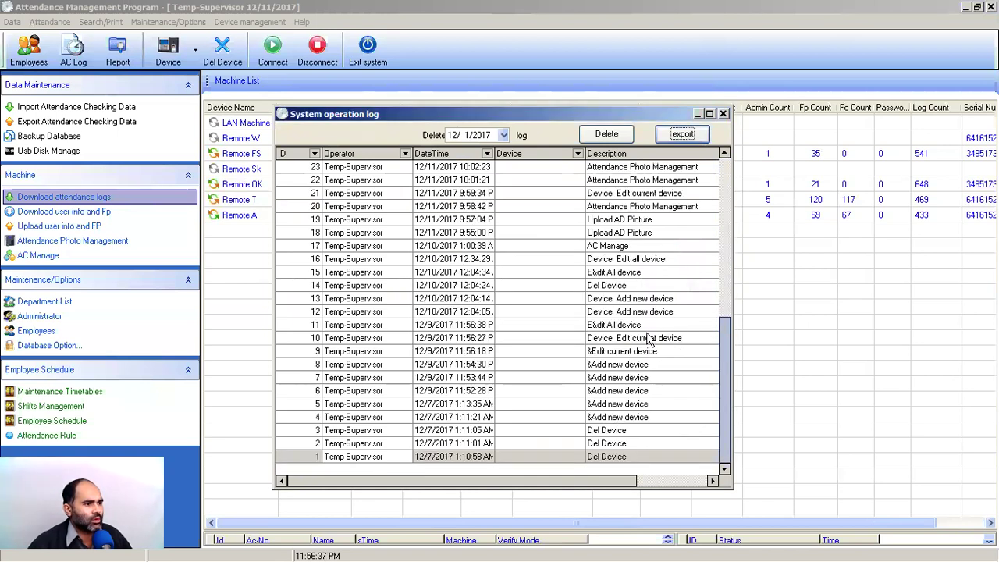
# Close the log window, select Operation Logs.xls on the Desktop in Explorer, then minimize Explorer
pyautogui.click(724, 114)
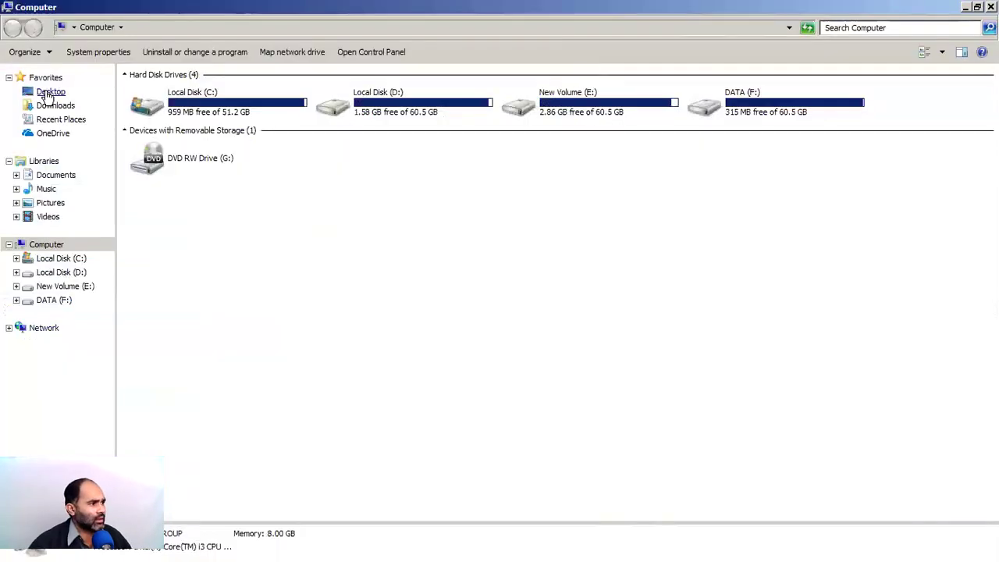
pyautogui.click(48, 93)
pyautogui.click(484, 341)
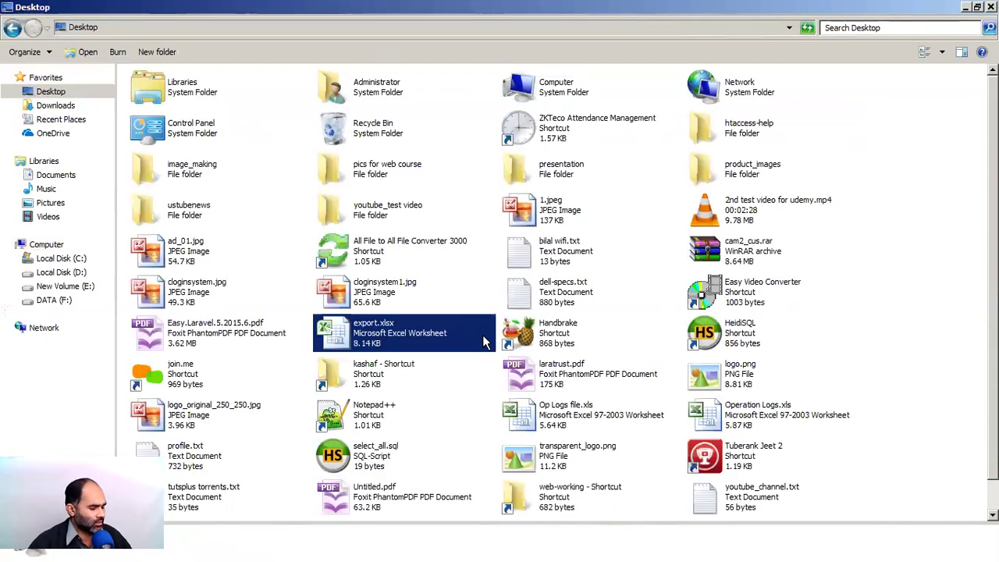
pyautogui.press('o')
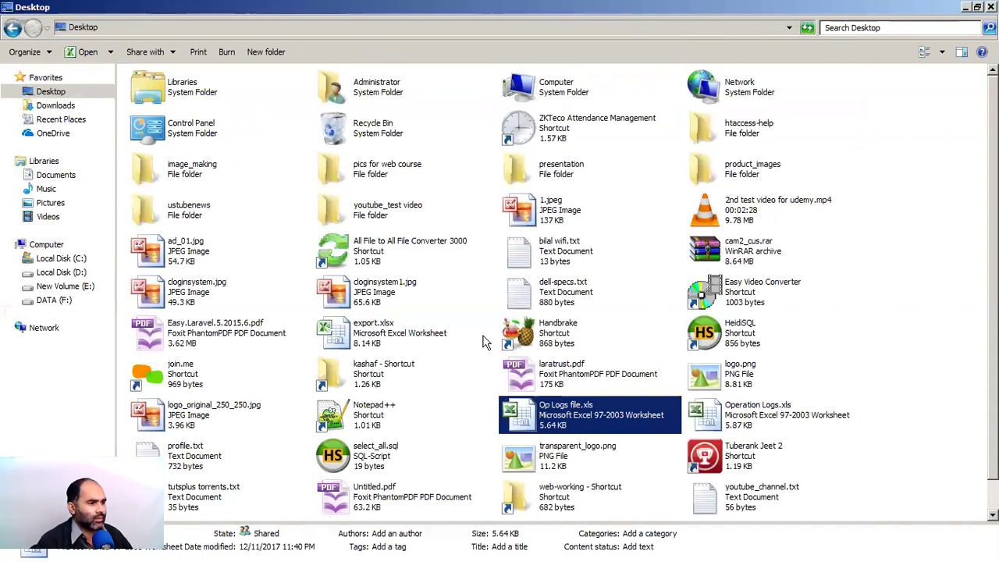
pyautogui.click(747, 417)
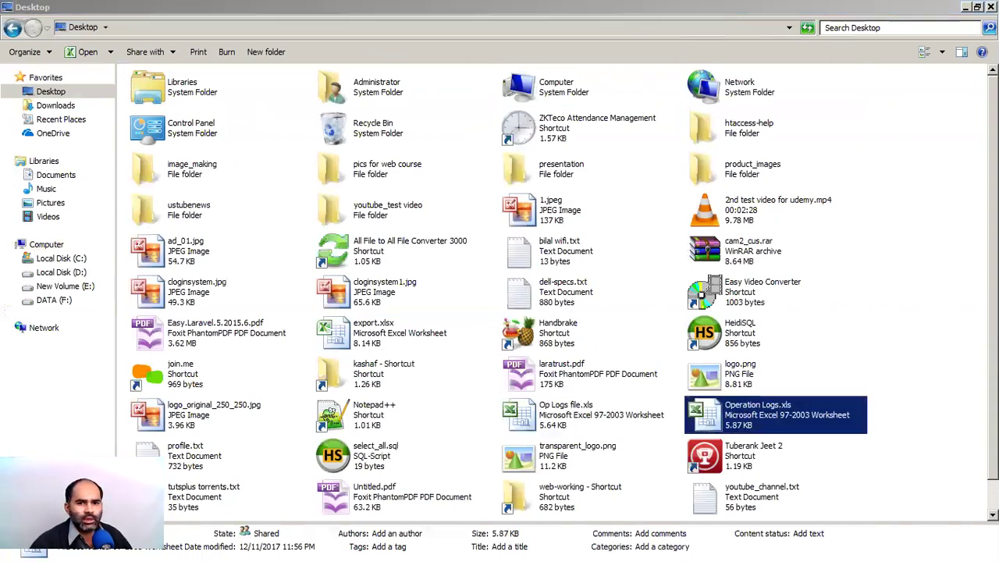
pyautogui.click(965, 9)
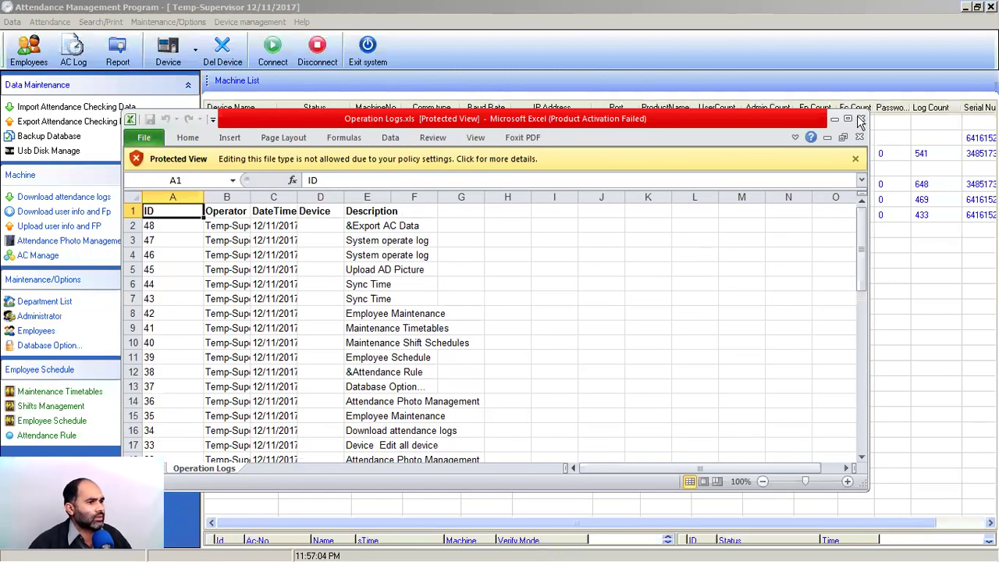
# Maximize Excel and scroll through the exported log entries, returning to row 1
pyautogui.click(848, 119)
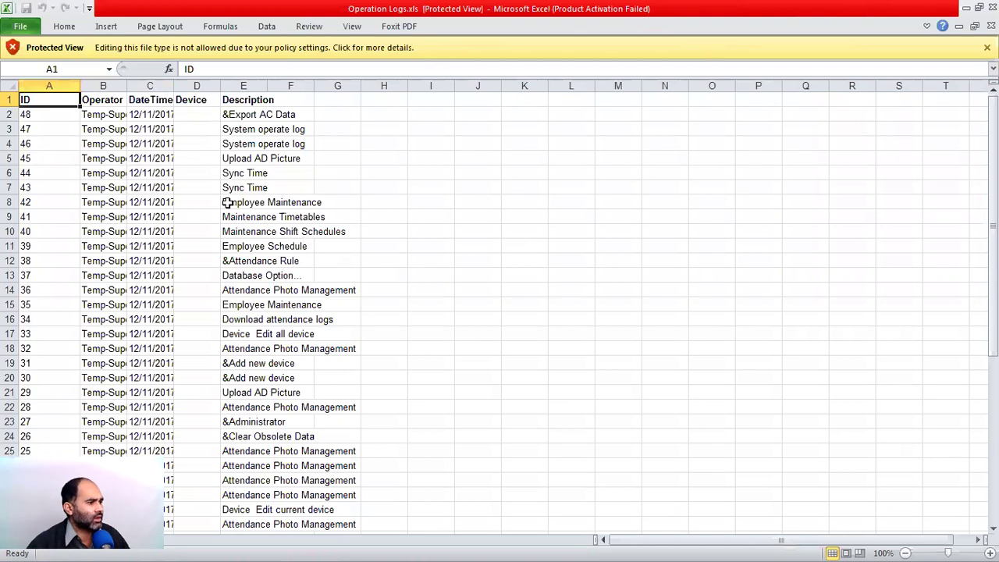
pyautogui.scroll(-11, 227, 202)
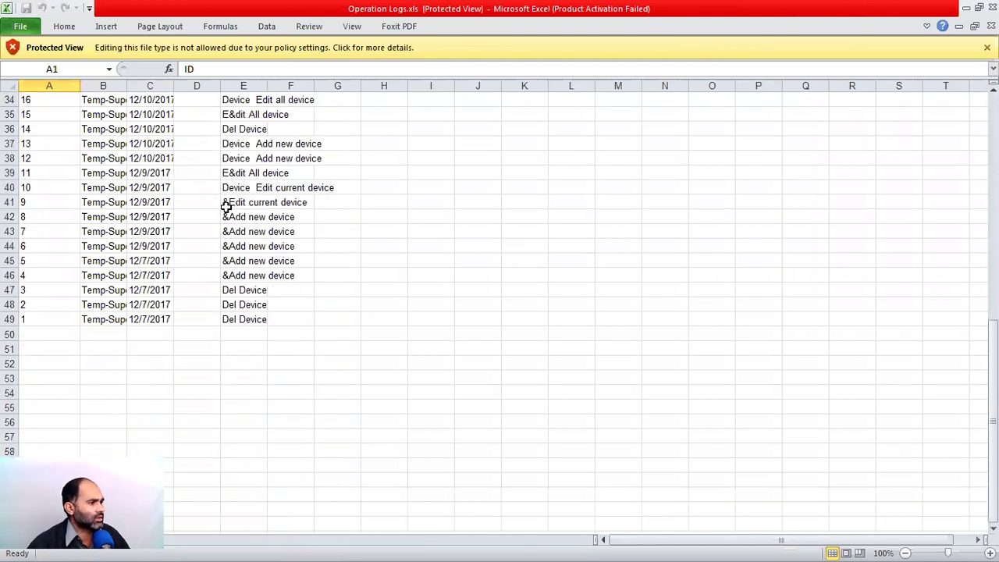
pyautogui.scroll(4, 228, 239)
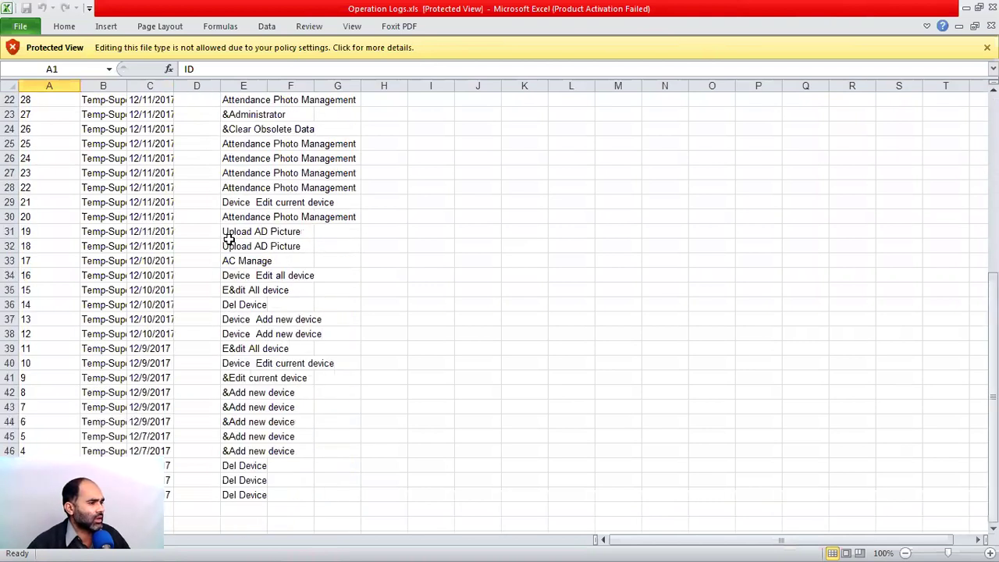
pyautogui.scroll(7, 229, 239)
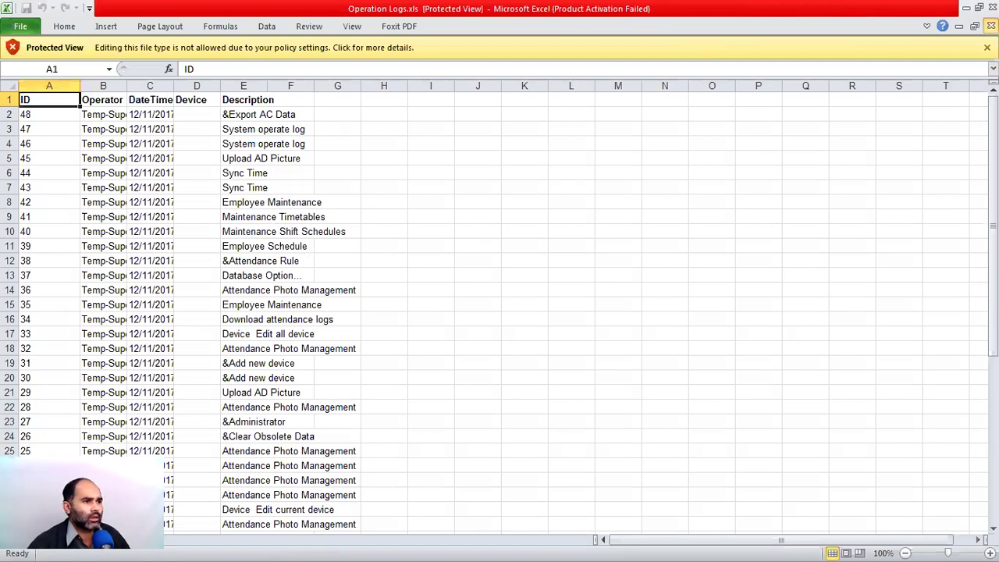
# Close the Operation Logs.xls workbook in Excel
pyautogui.click(991, 26)
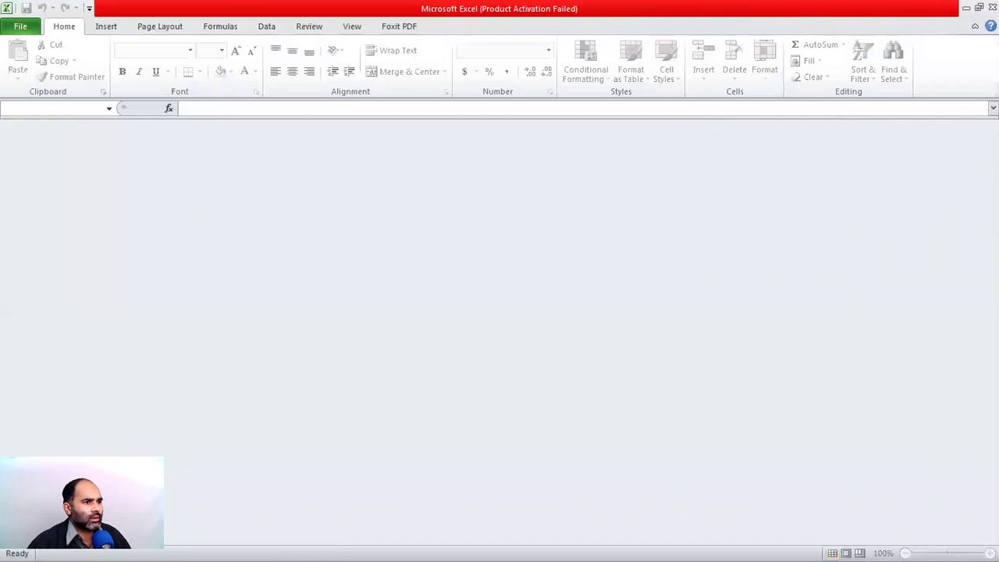